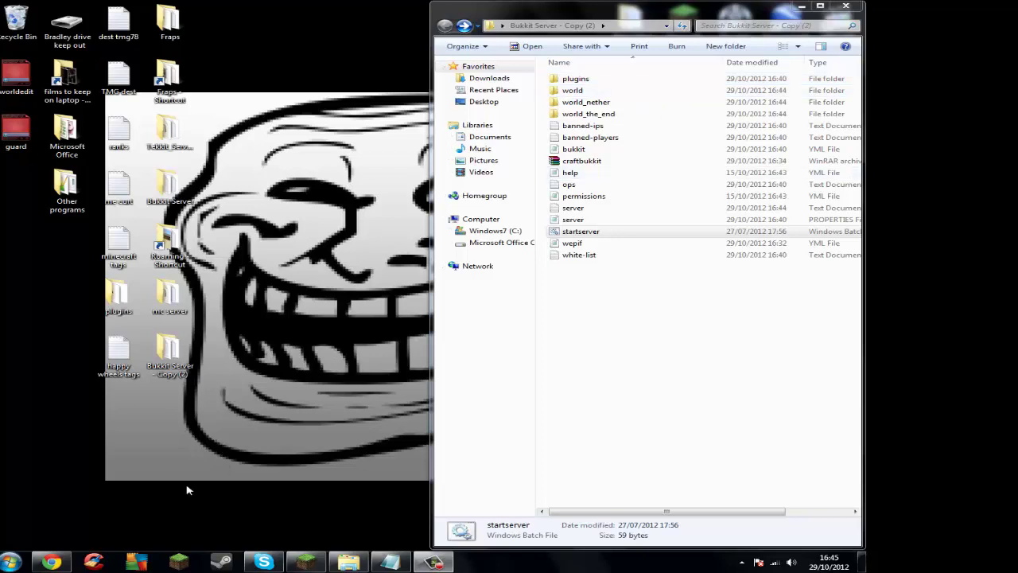
Search Google for 'book rules bukkit' and review the BookRules plugin's command list.
left_click(51, 562)
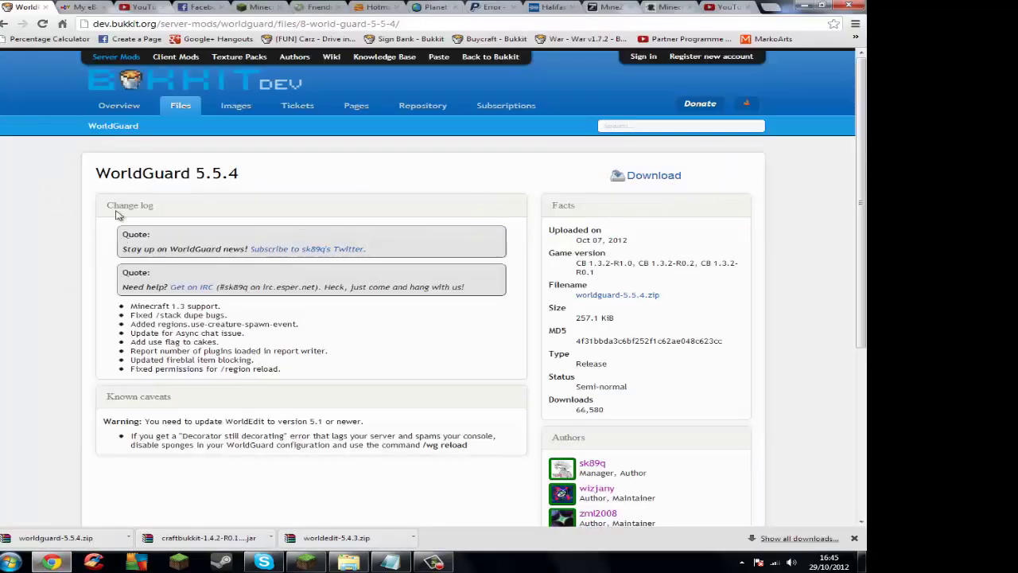
left_click(64, 24)
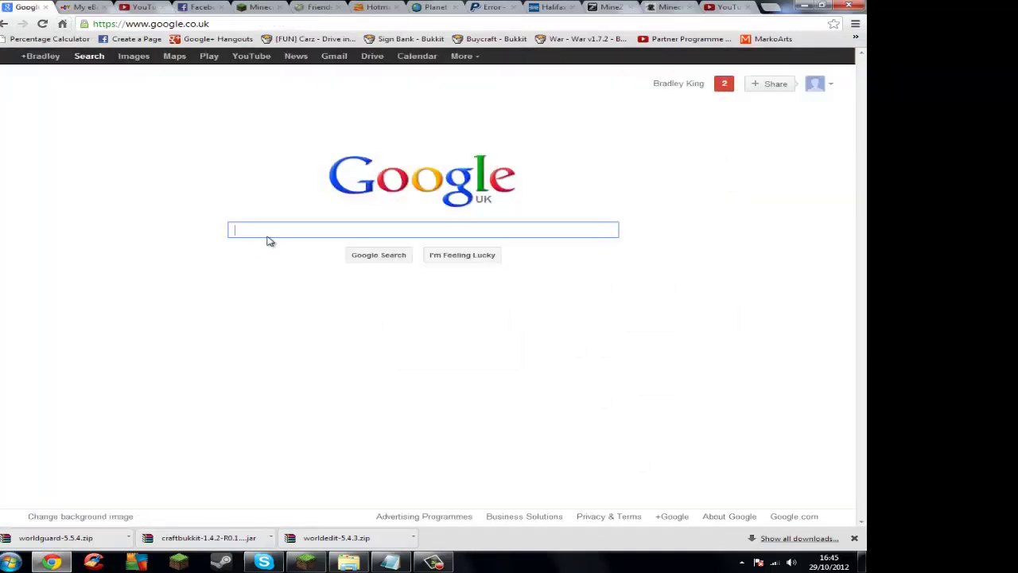
type("book rul")
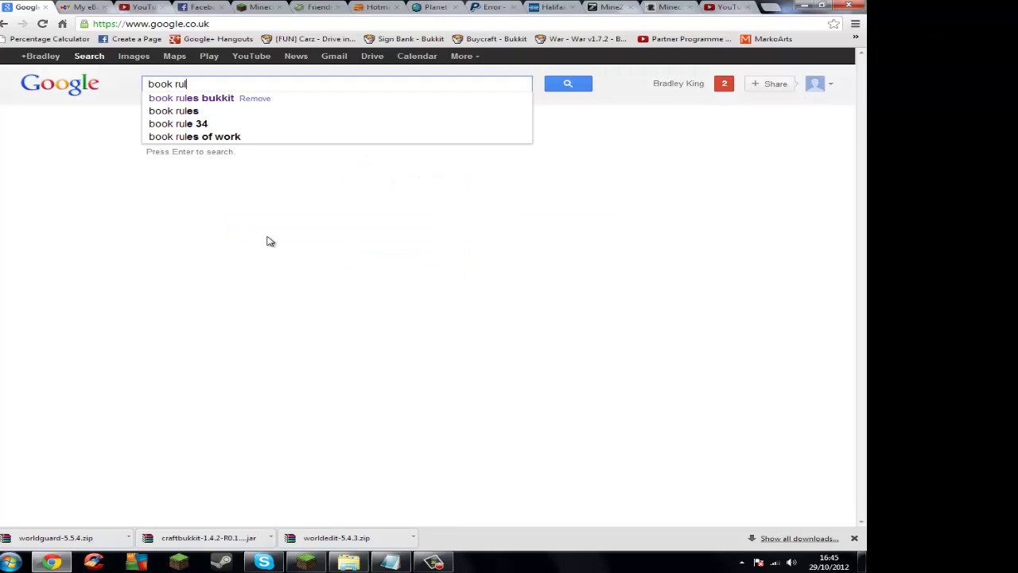
type("es")
key("Return")
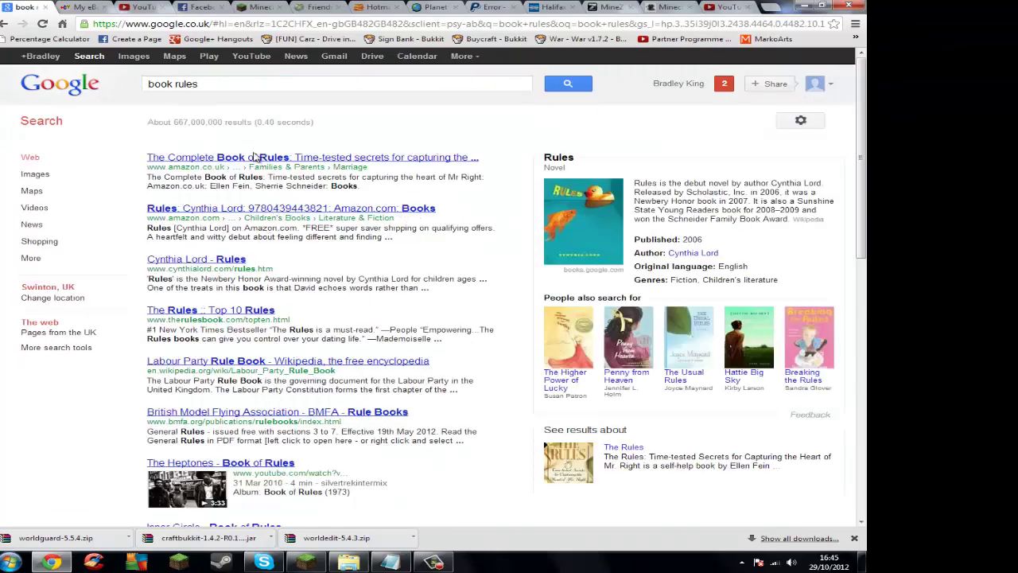
left_click(211, 85)
type("bukkit.org/server-mods/bookrules/")
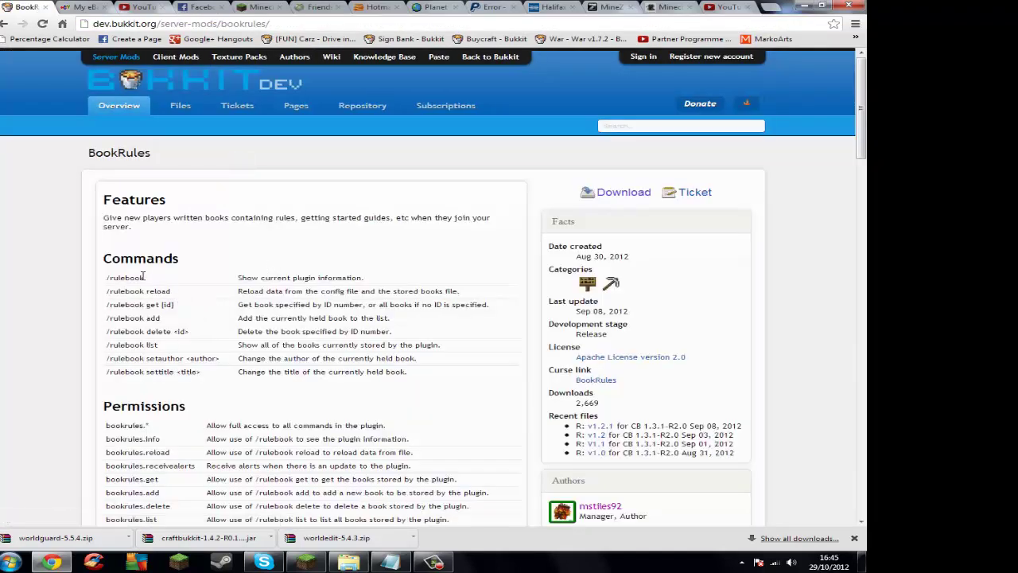
left_click_drag(109, 275, 435, 373)
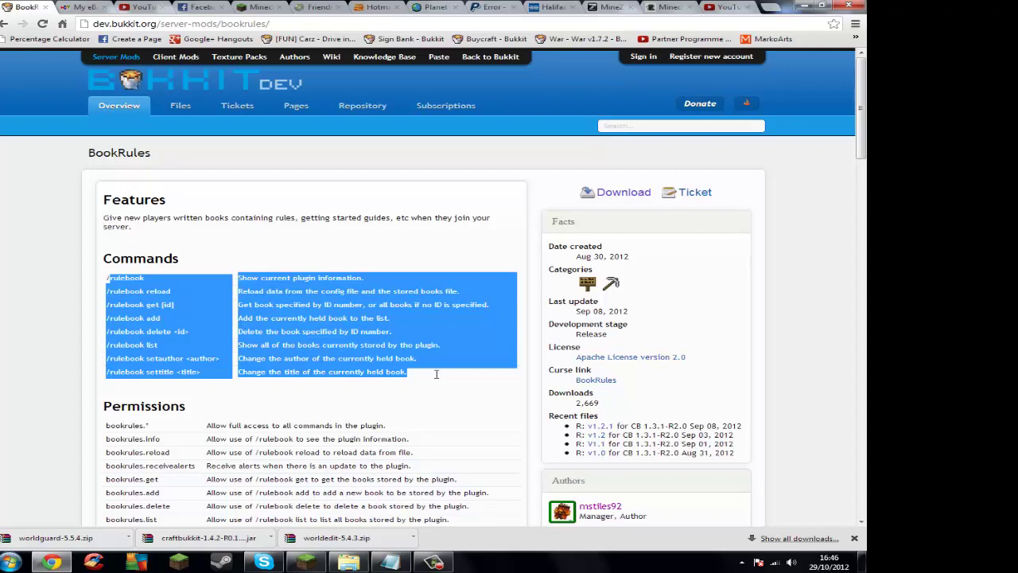
Download BookRules v1.2.1 as BookRules.jar, keep it despite the warning, and show it in its folder.
left_click(634, 199)
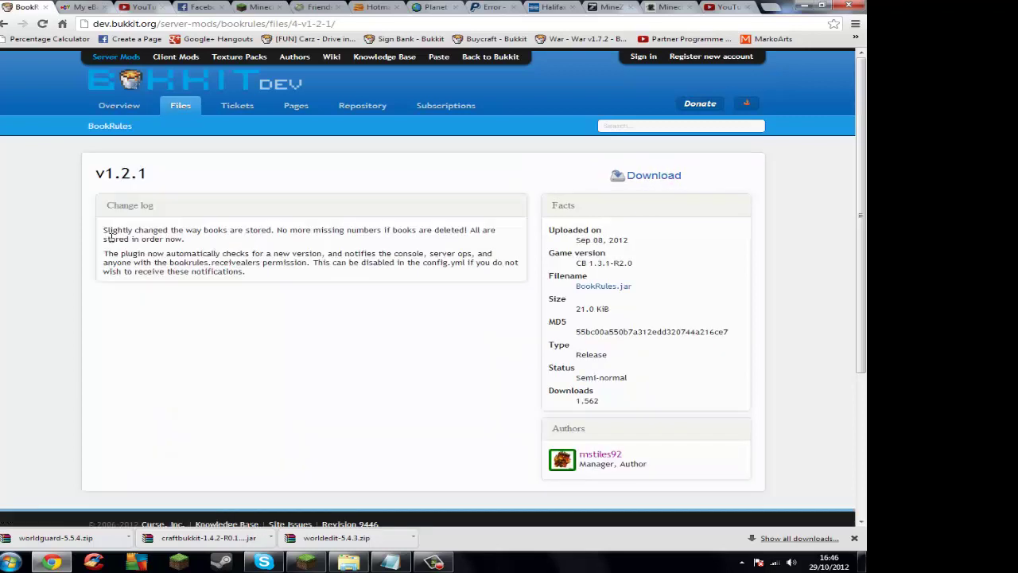
left_click(648, 175)
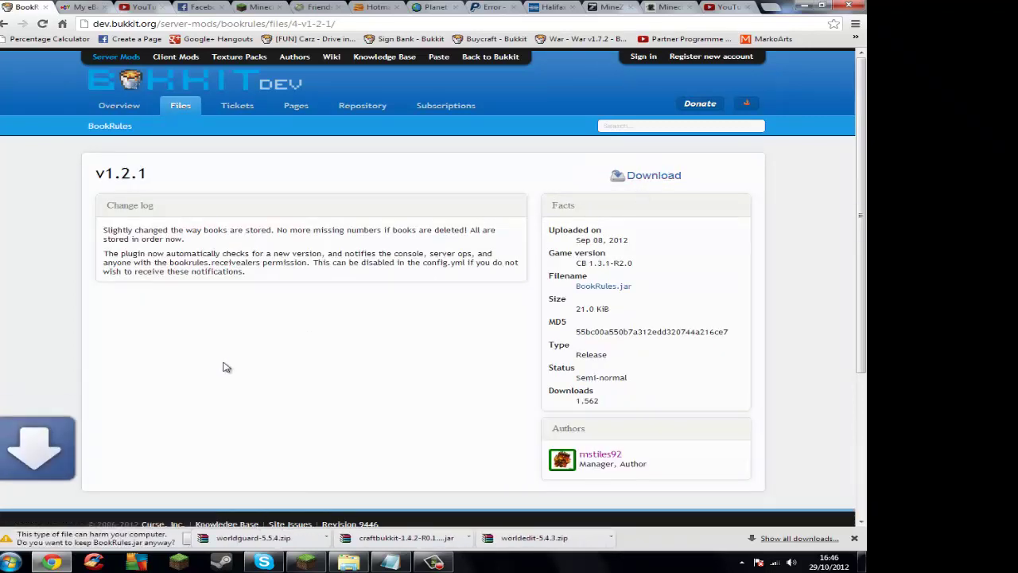
left_click(201, 539)
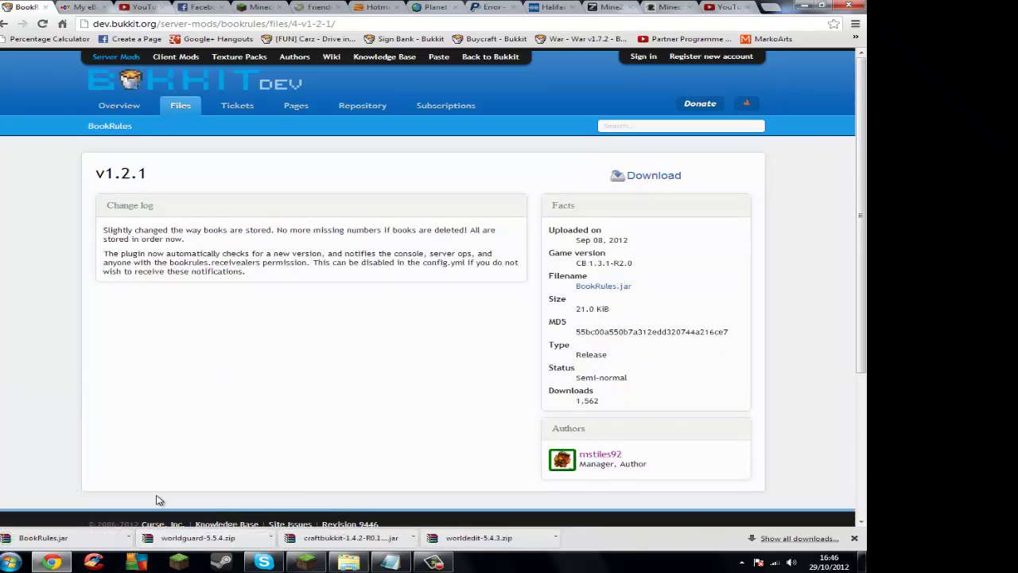
left_click(128, 538)
left_click(316, 393)
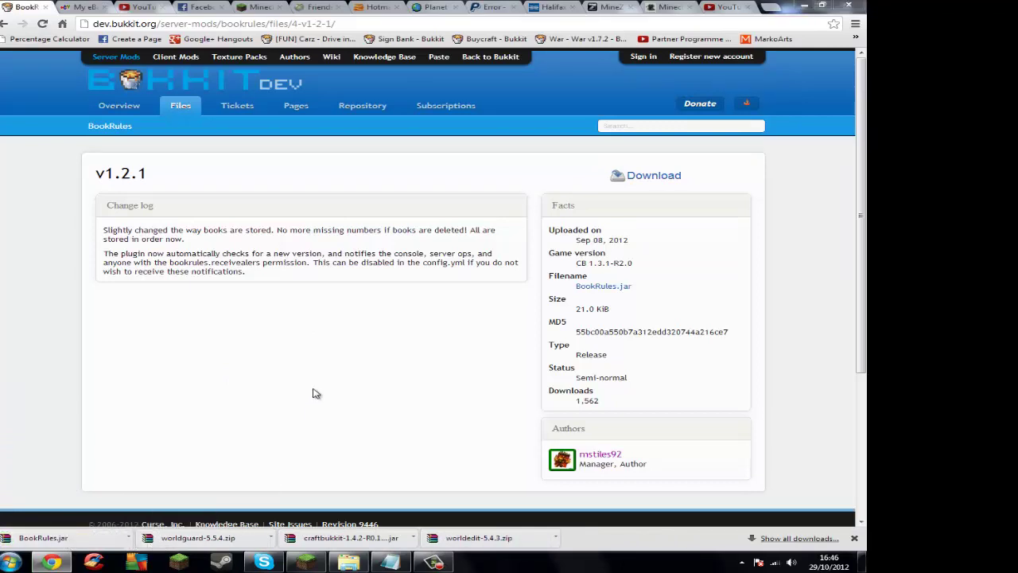
Move BookRules.jar from Downloads into the server's plugins folder.
left_click(805, 5)
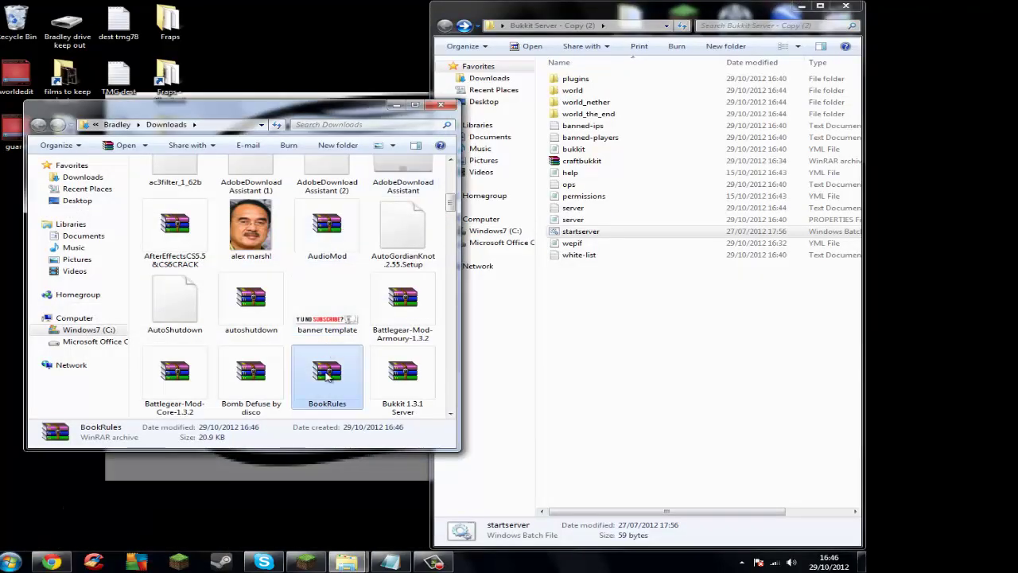
left_click_drag(422, 103, 1, 117)
double_click(633, 79)
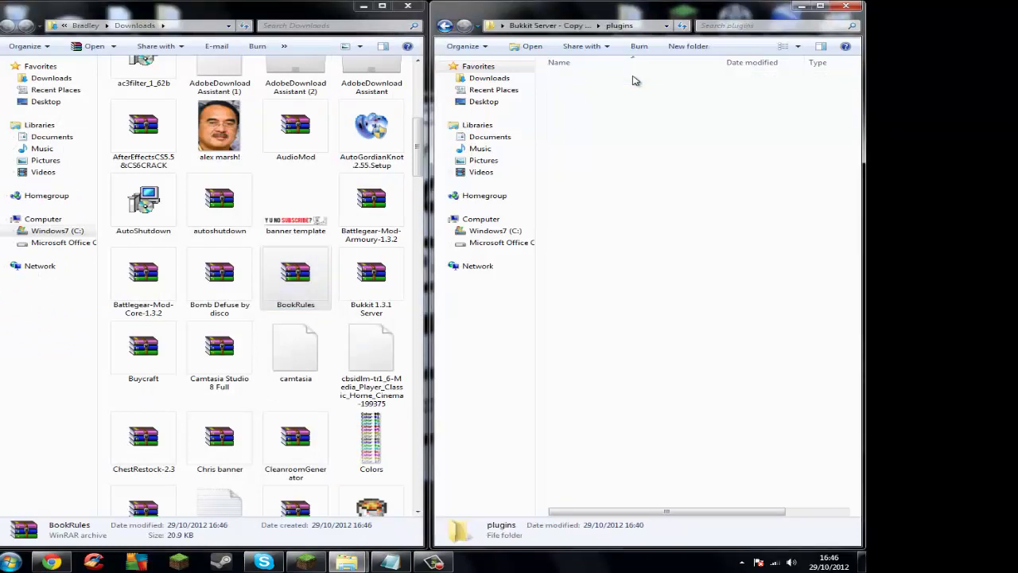
mouse_move(602, 346)
left_mouse_down()
mouse_move(558, 80)
mouse_move(586, 315)
left_mouse_up()
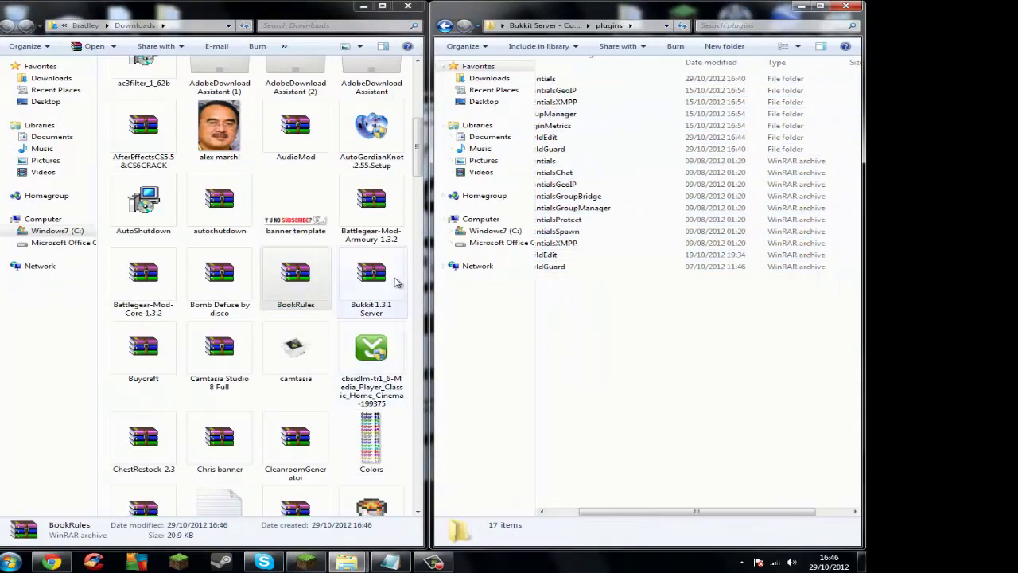
left_click(296, 283)
mouse_move(294, 278)
left_mouse_down()
mouse_move(557, 357)
mouse_move(610, 467)
left_mouse_up()
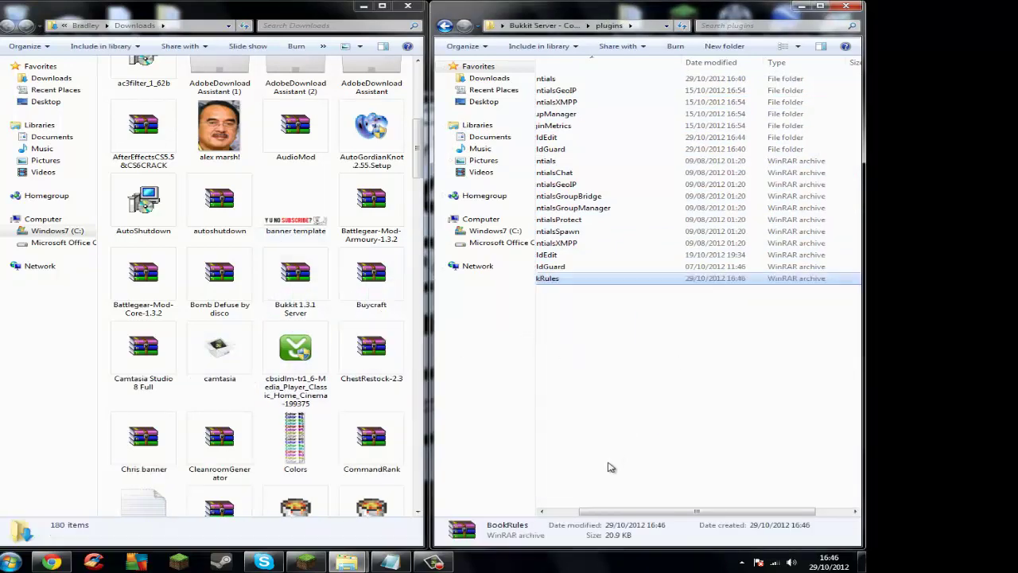
Close Downloads and launch the server with startserver from the main server folder.
left_click(407, 6)
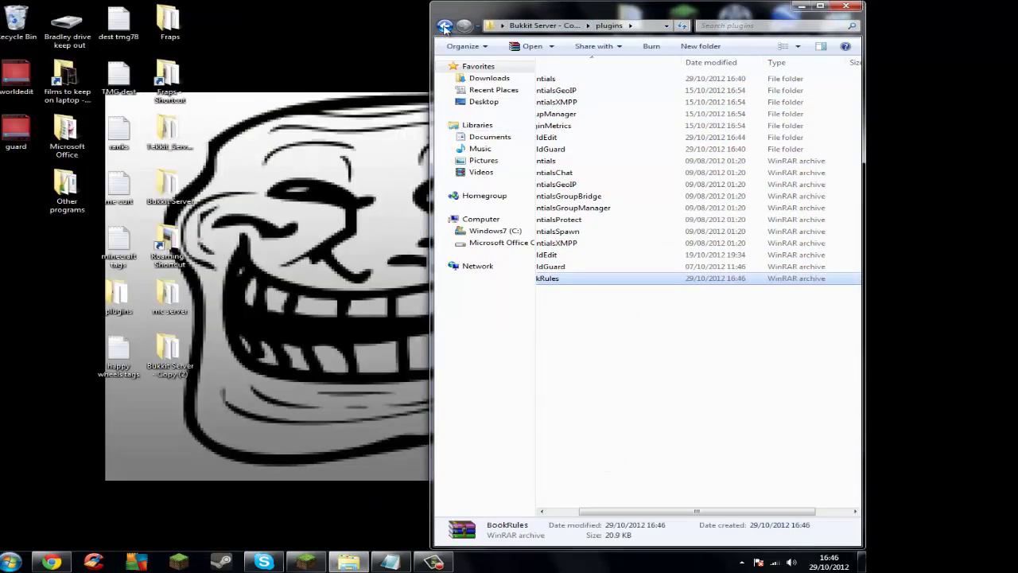
left_click(445, 27)
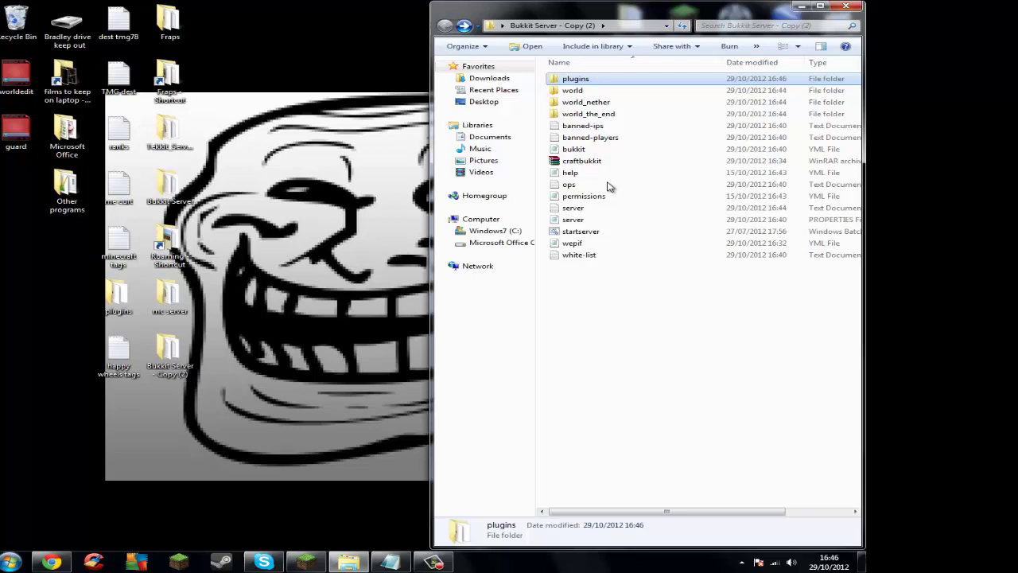
double_click(580, 231)
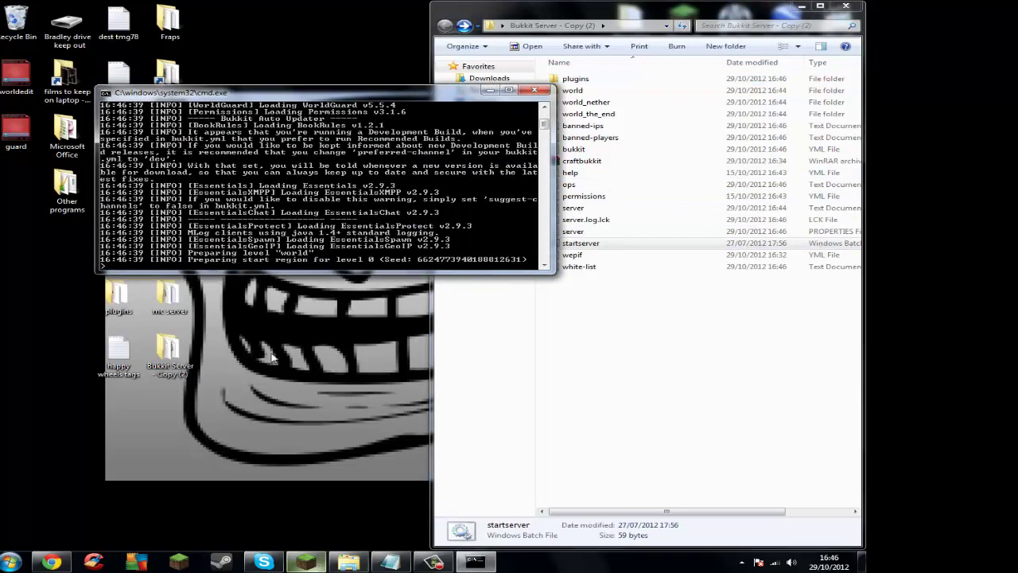
Join the local Minecraft Server and list the installed plugins with /plugins.
left_click(316, 566)
left_click(422, 345)
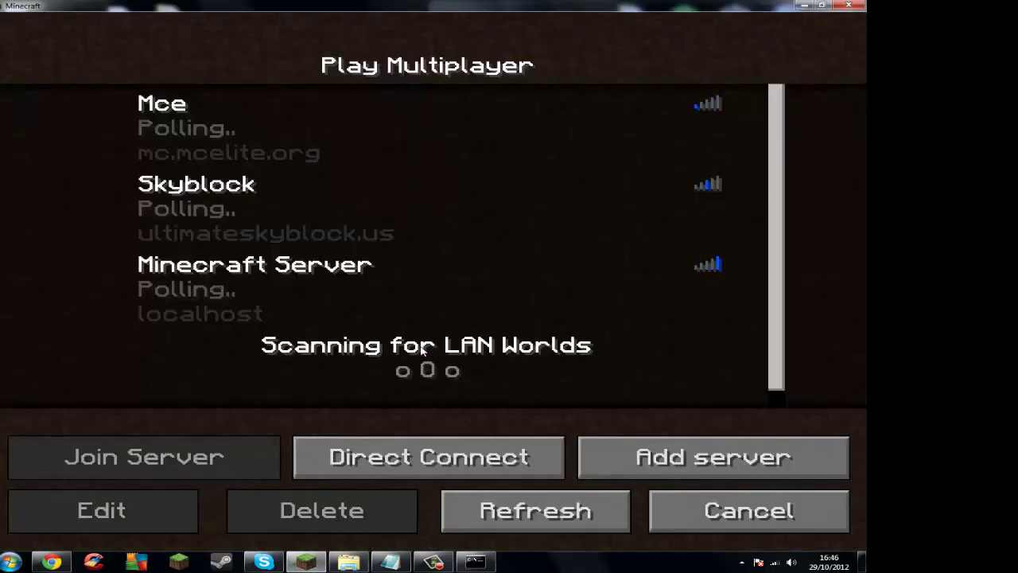
double_click(292, 274)
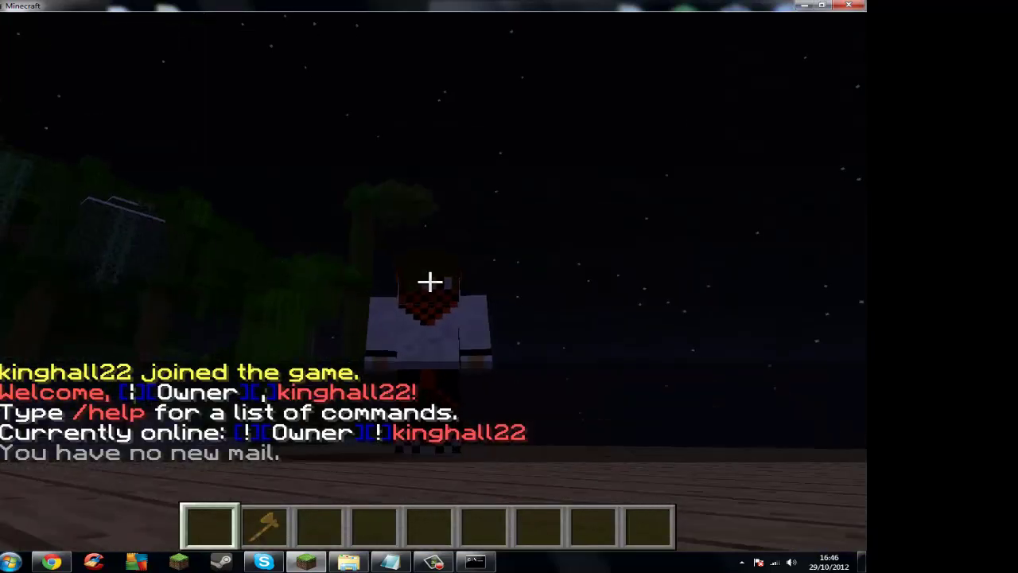
mouse_move(430, 281)
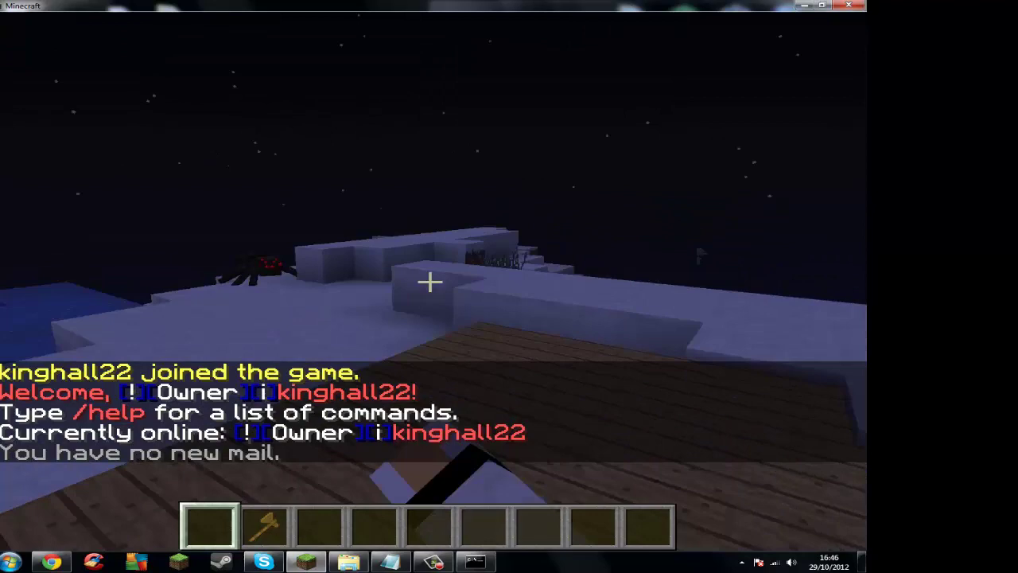
type("/plugins")
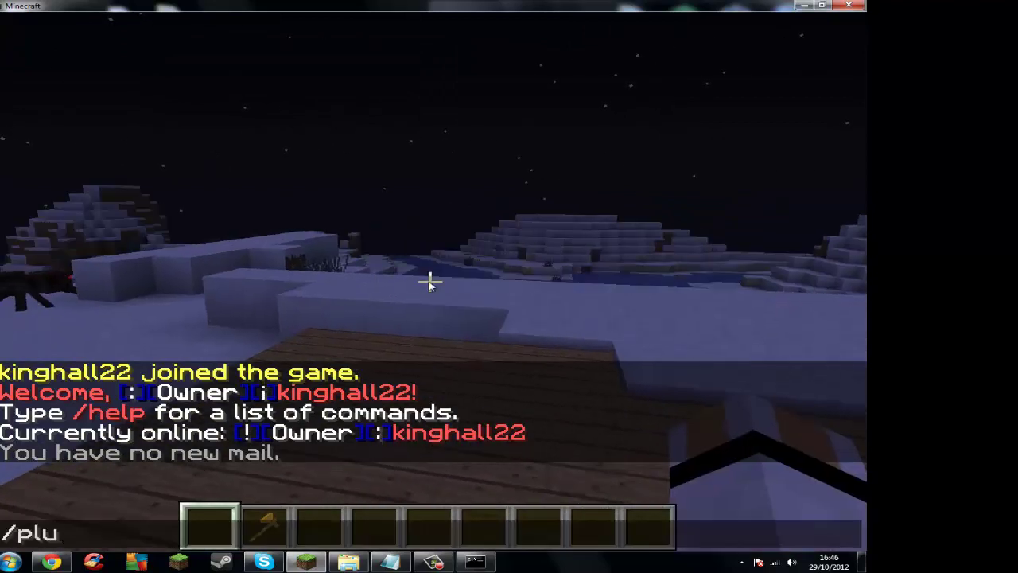
key("Return")
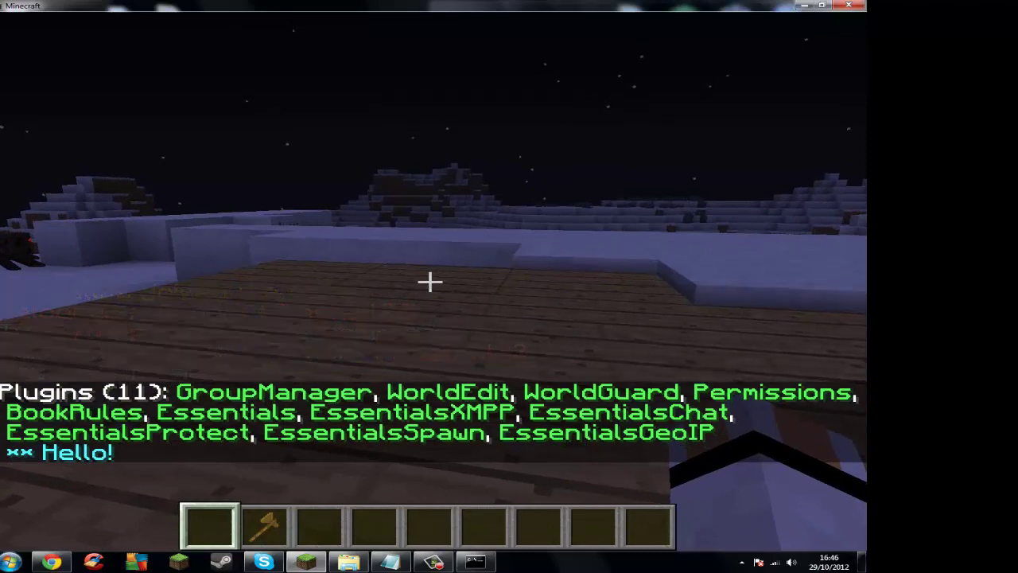
Run /bookrules help to show its usage, then walk forward a little.
type("/")
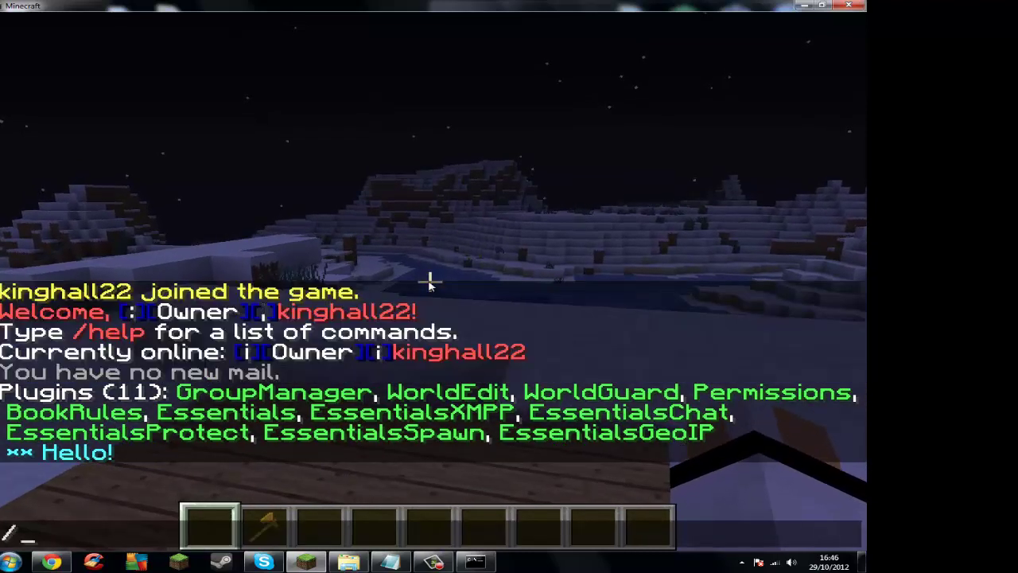
type("book")
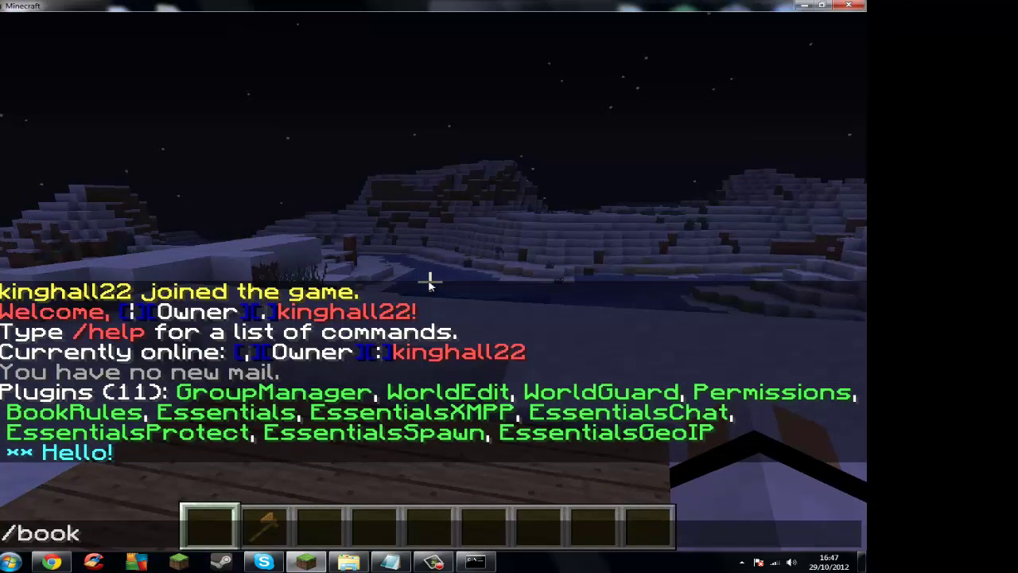
type("rules he")
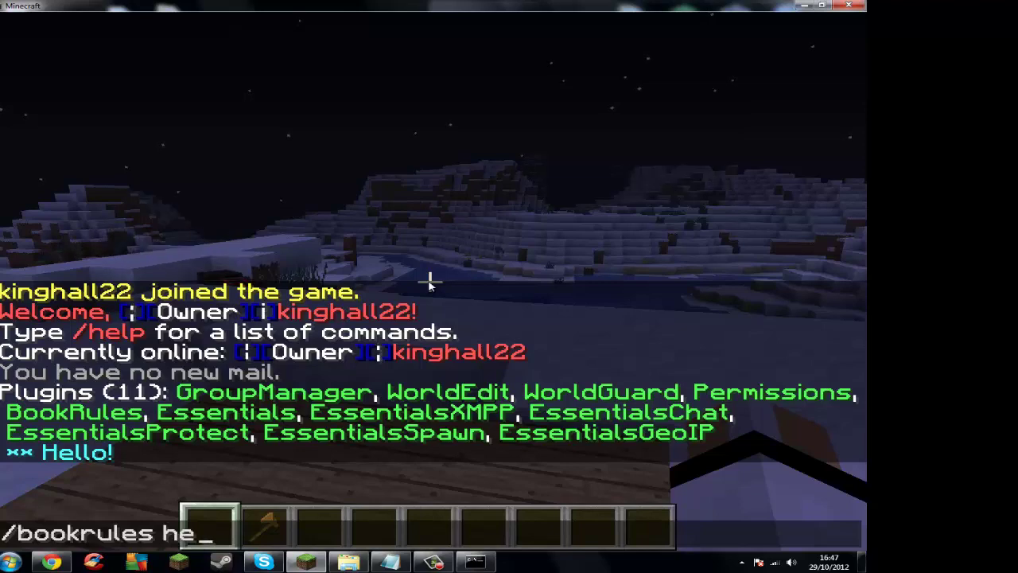
type("lp")
key("Return")
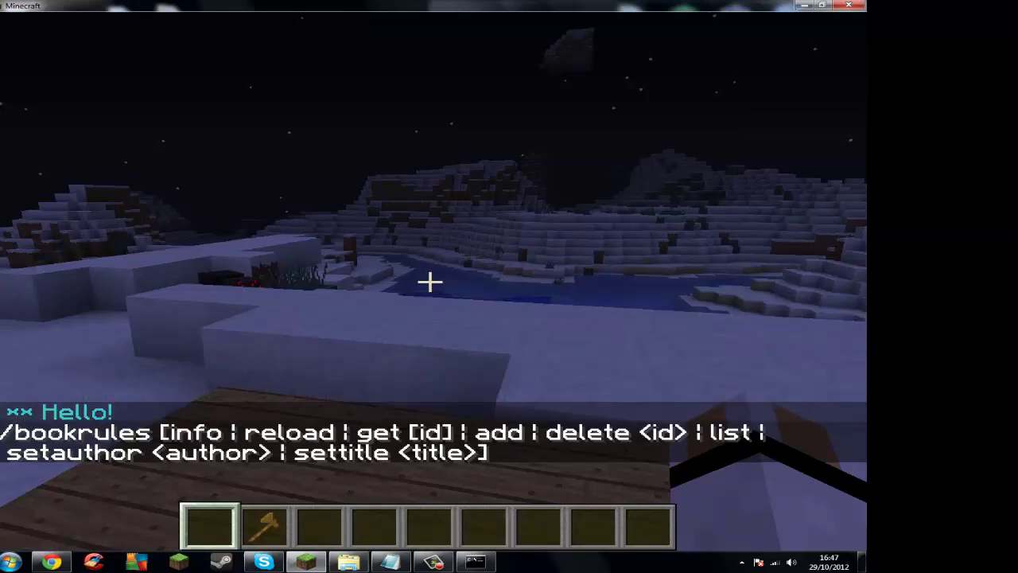
key("w")
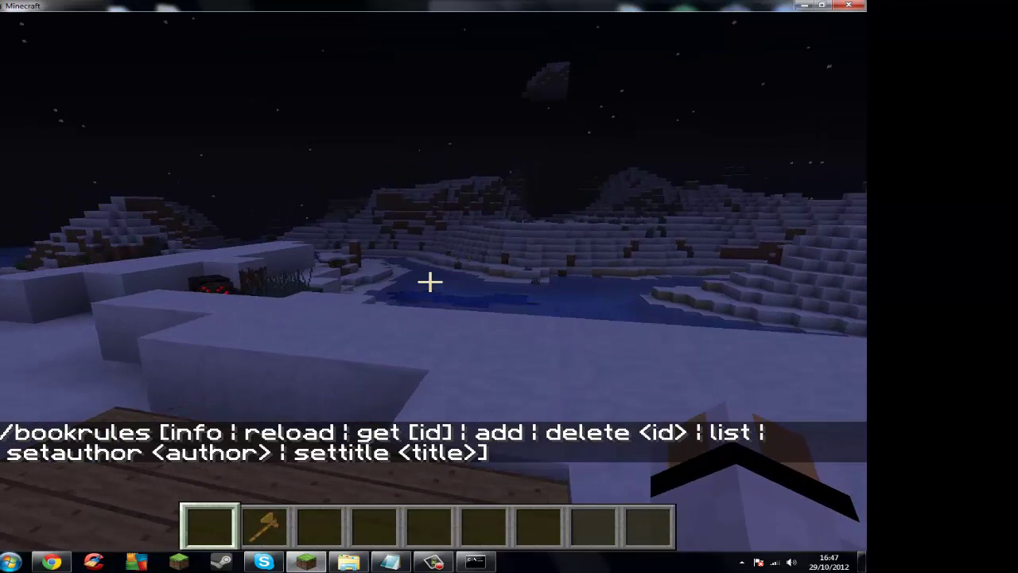
Put a Book and Quill from the Miscellaneous tab into hotbar slot 3 and hold it.
key("e")
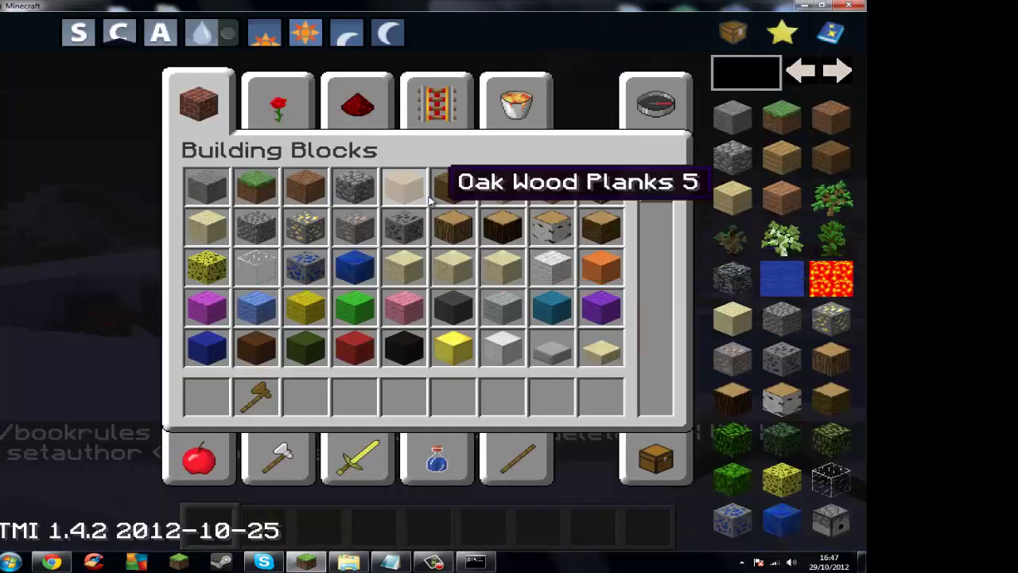
left_click(278, 103)
left_click(510, 102)
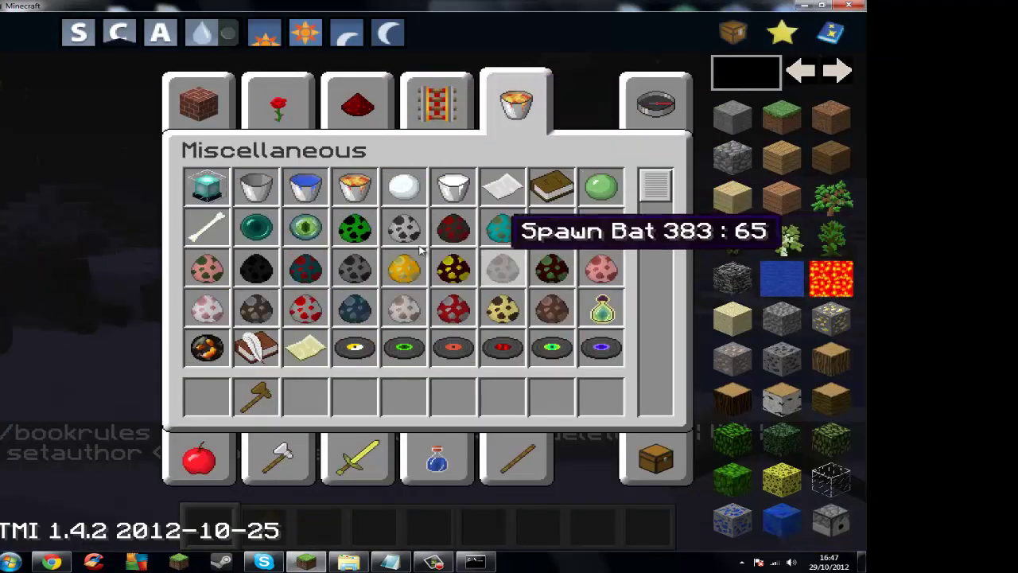
left_click(256, 347)
left_click(306, 395)
key("e")
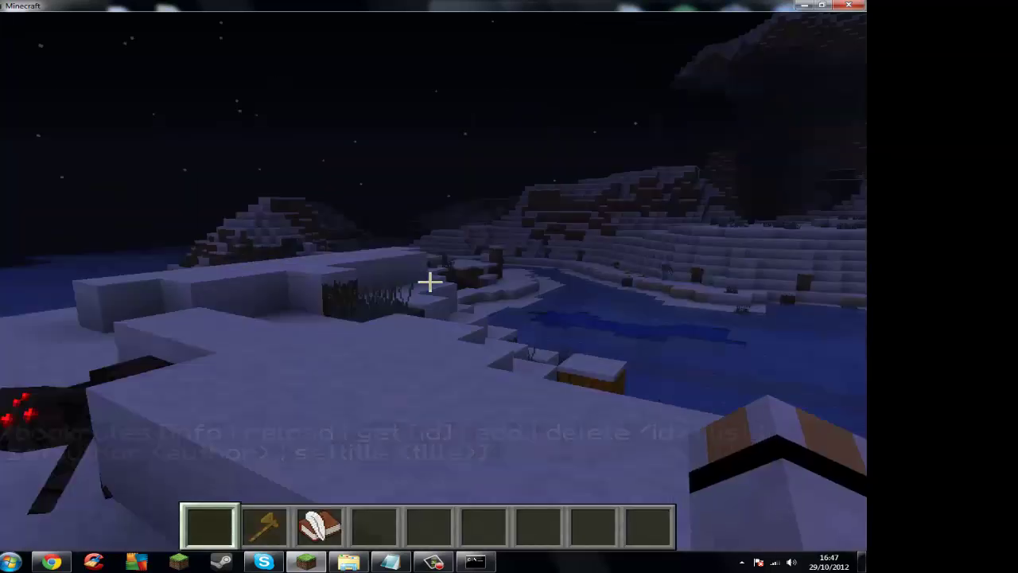
key("3")
Lower the game sound volume from 38% to 21% in Options.
key("Escape")
left_click(387, 335)
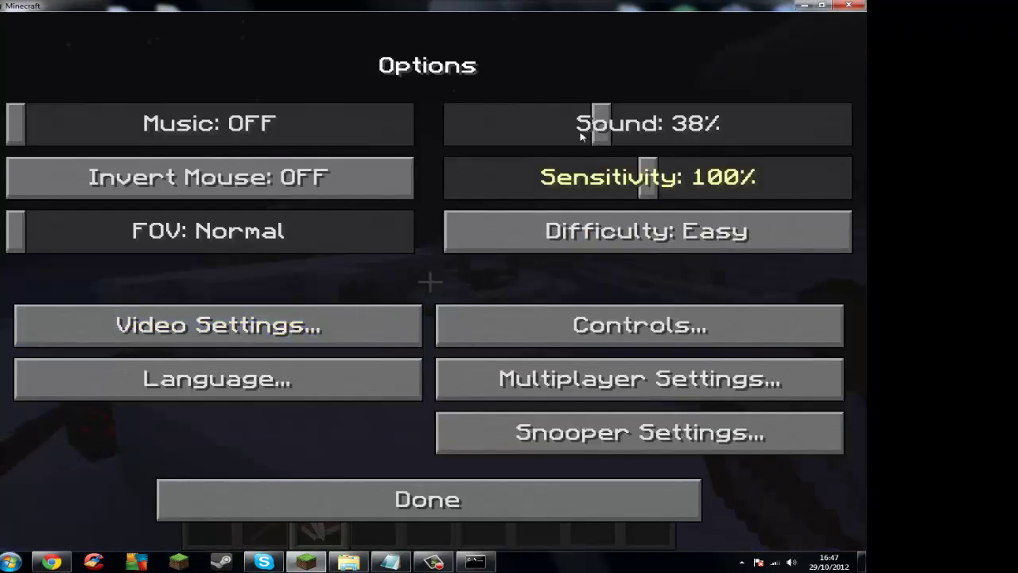
left_click_drag(580, 137, 530, 134)
left_click(469, 499)
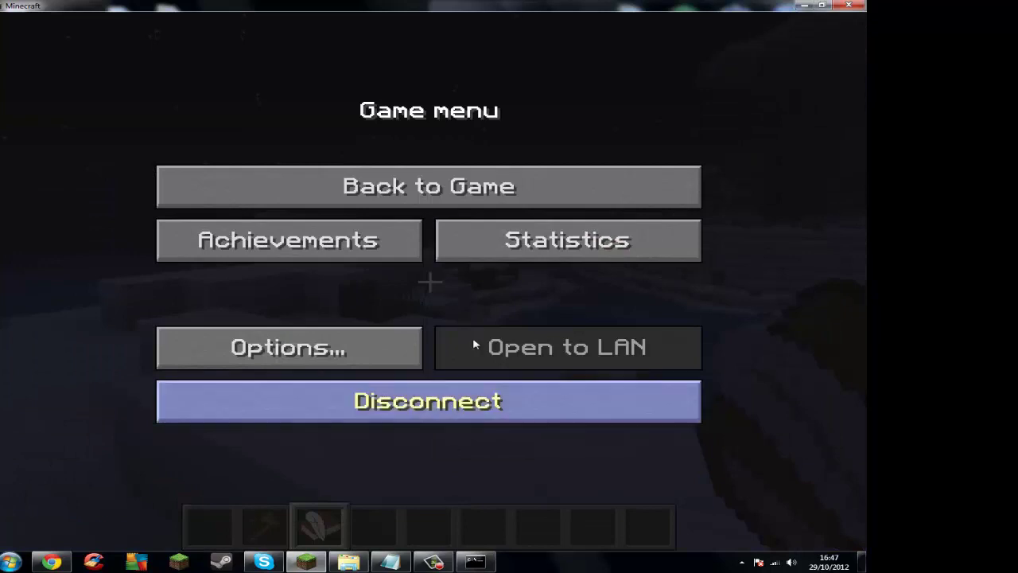
left_click(477, 187)
Write 'lolanf' in the Book and Quill and begin signing it.
right_click(429, 283)
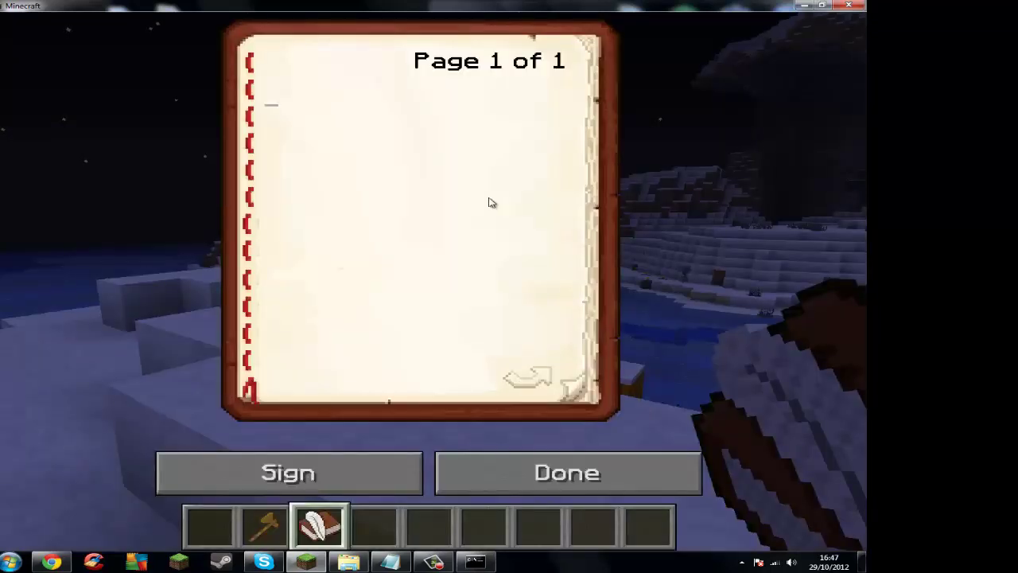
type("lolanf")
left_click(375, 485)
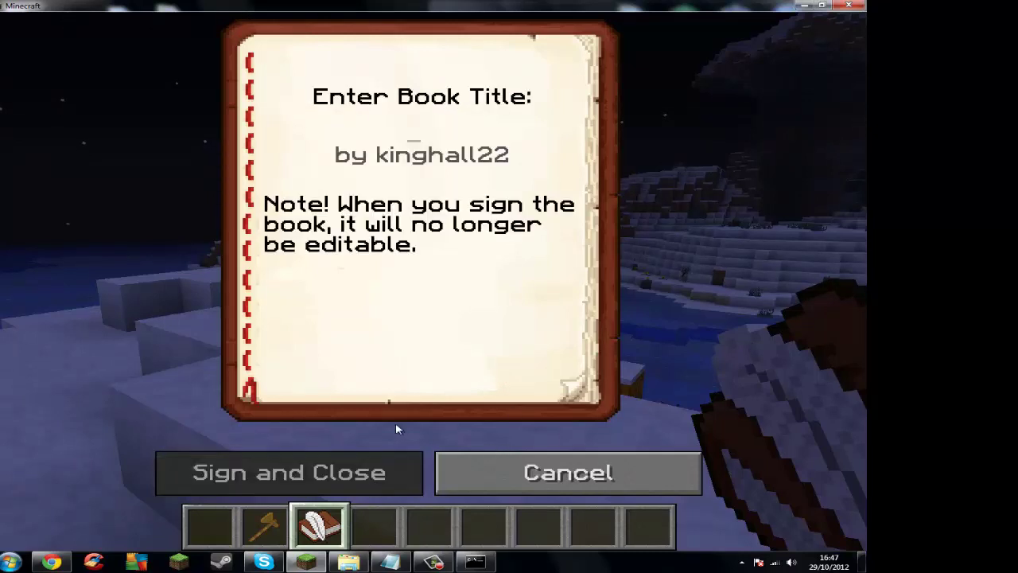
Sign the book with title 'vdfvgfsdv' and register it using /book rules add.
type("vdfvgfsdv")
left_click(289, 472)
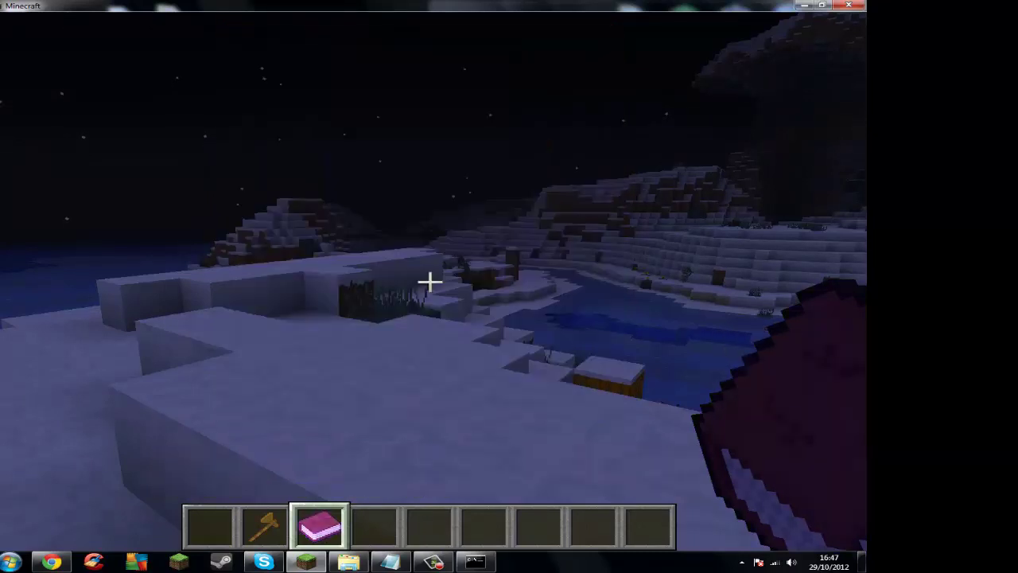
type("/")
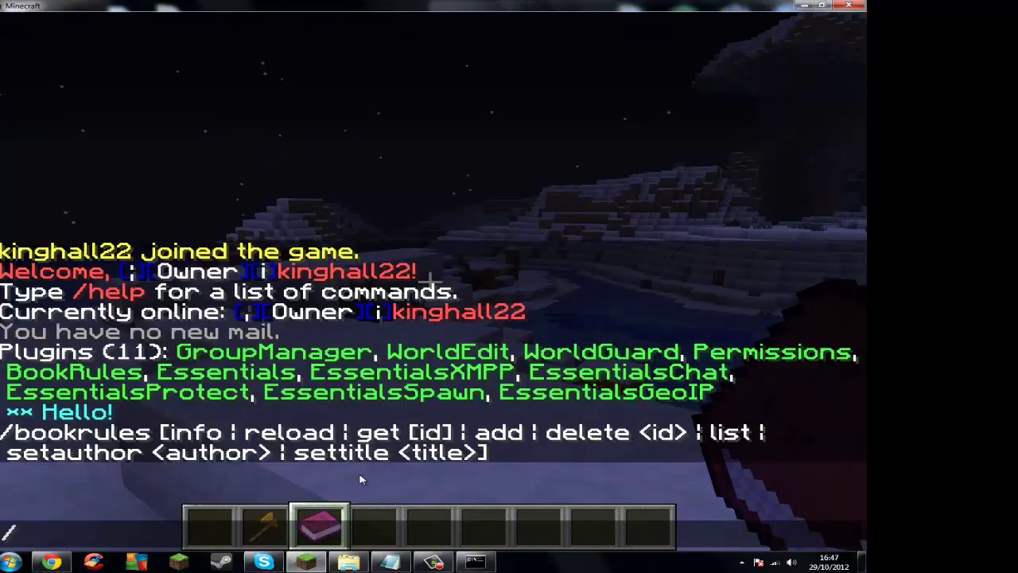
type("book ")
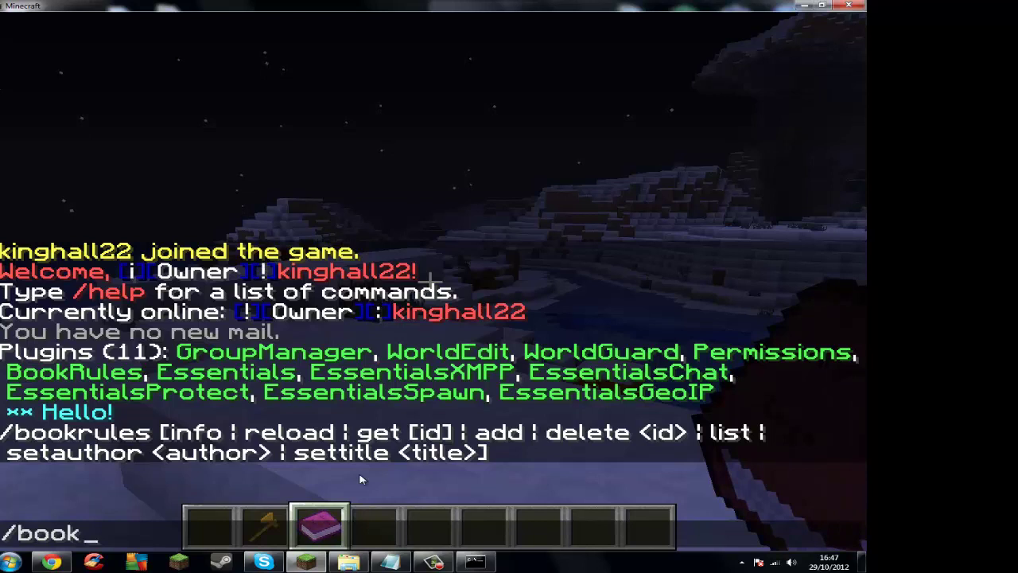
type("rules")
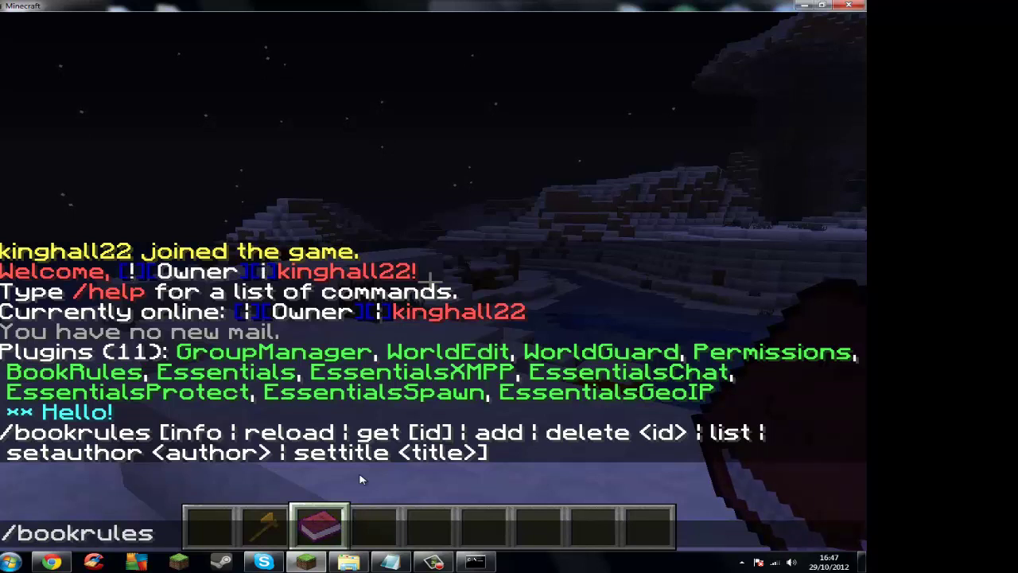
type(" add")
key("Return")
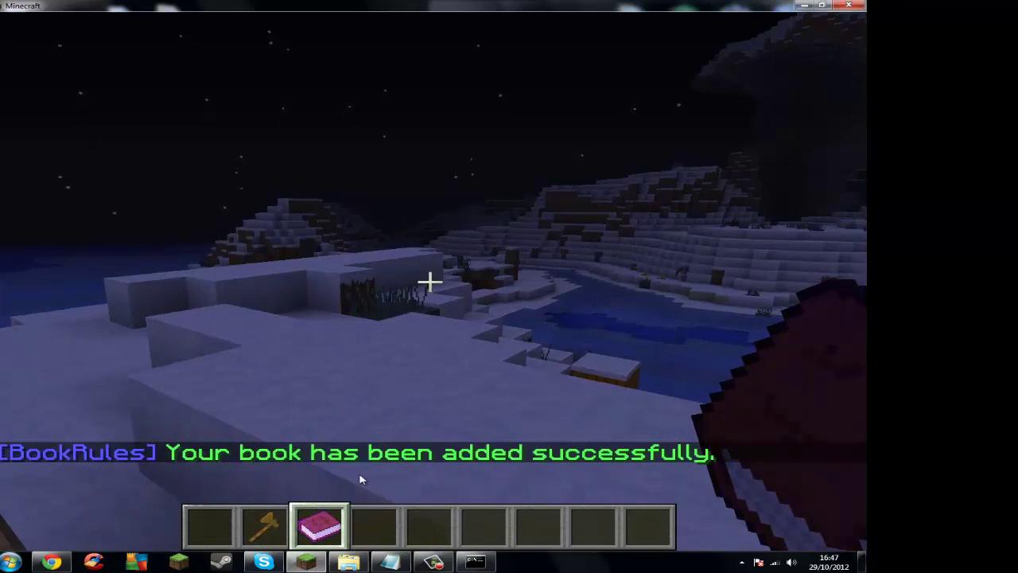
Delete the wooden axe from the hotbar in the inventory.
key("e")
left_click(255, 393)
left_click(329, 311)
Move the signed book into the first hotbar slot.
key("e")
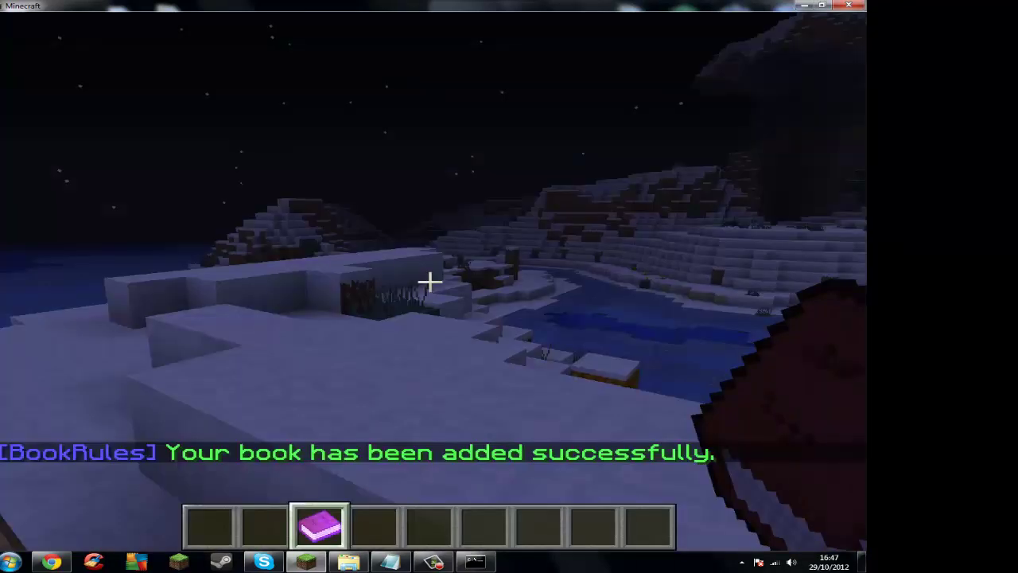
key("e")
left_click(304, 393)
left_click(222, 393)
key("e")
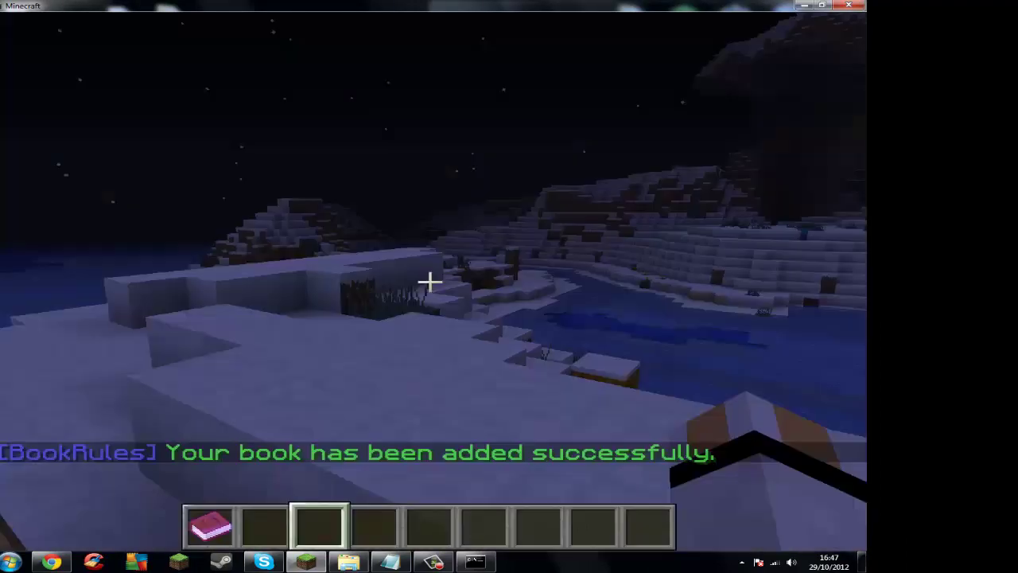
key("e")
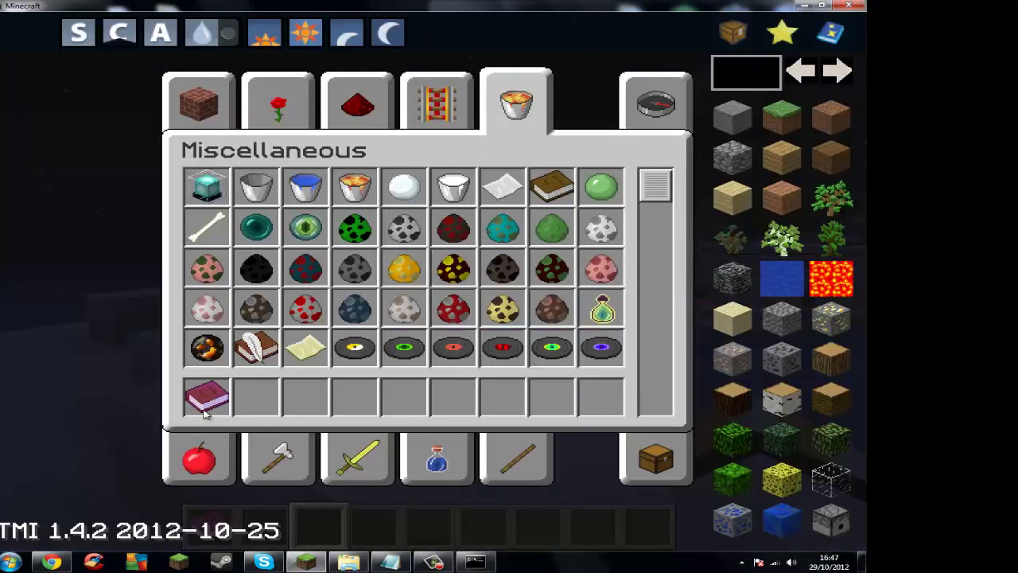
key("e")
Reread the signed book from slot 1, then switch to front-facing third-person view with F5.
key("1")
right_click(430, 281)
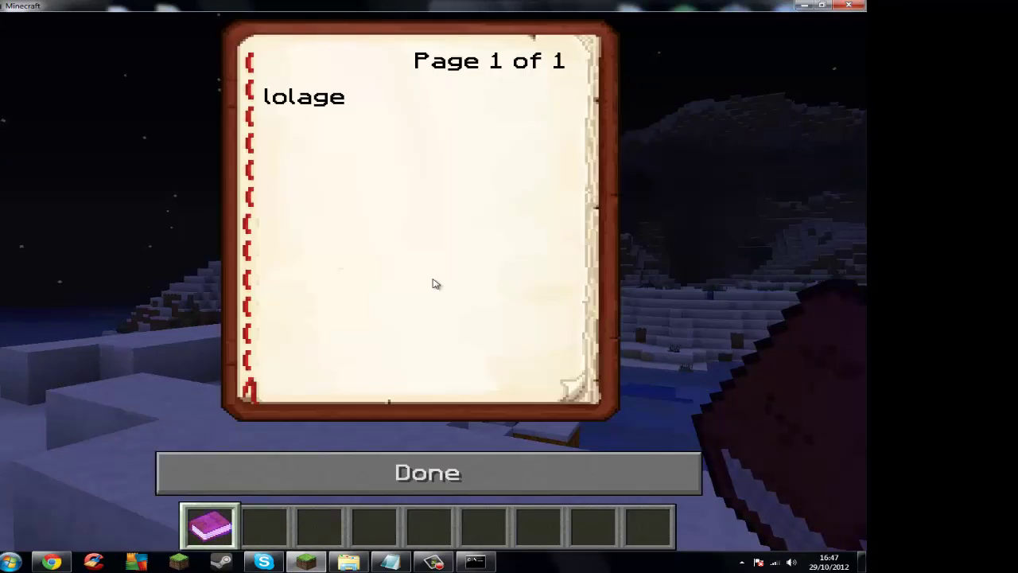
key("Escape")
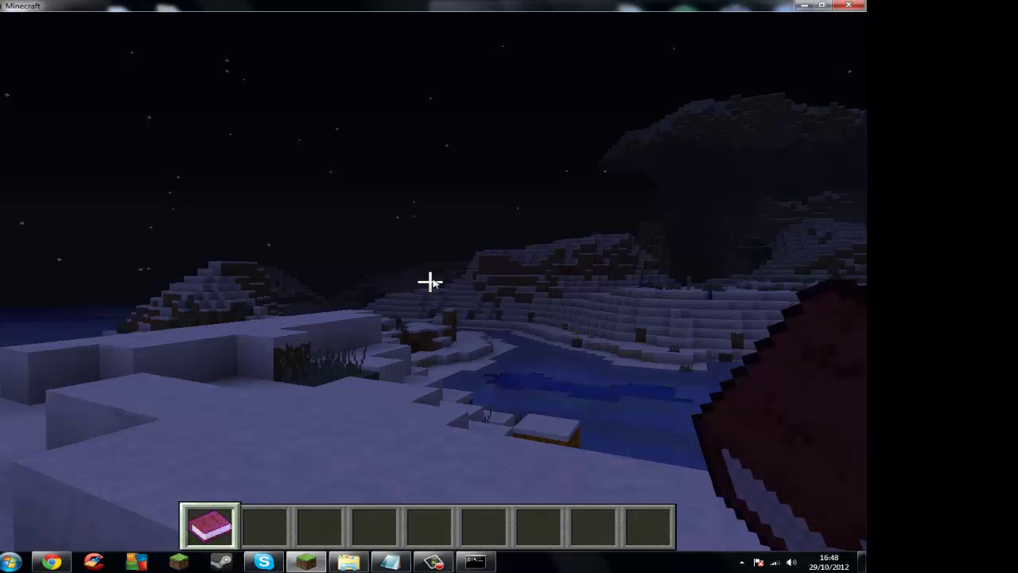
key("Escape")
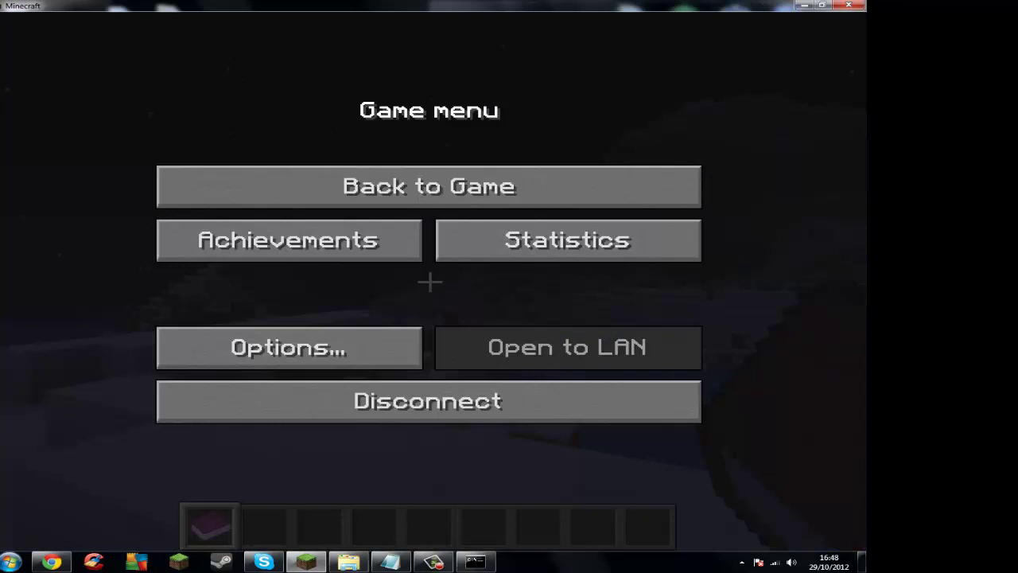
key("Escape")
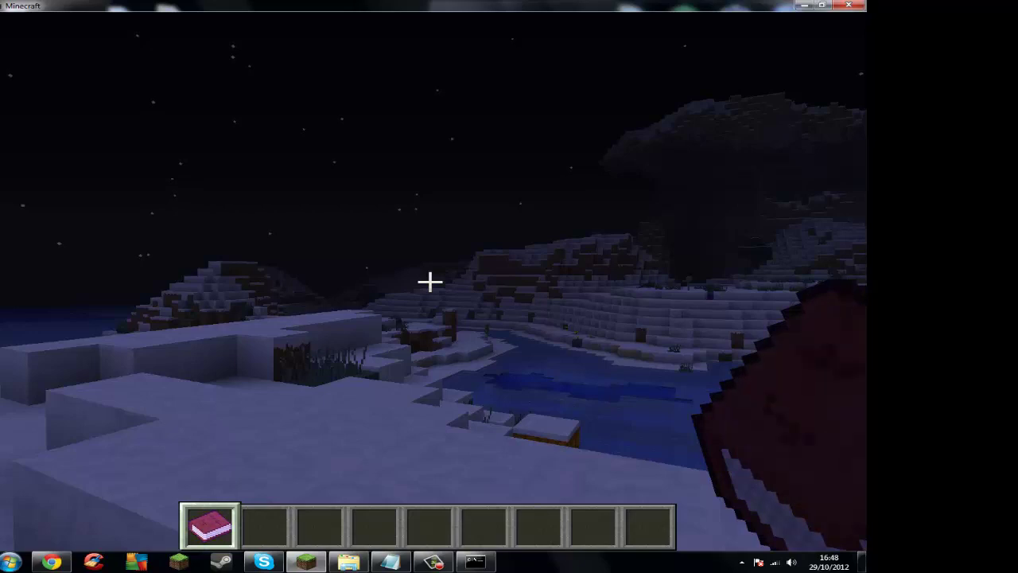
key("F5")
key("F5")
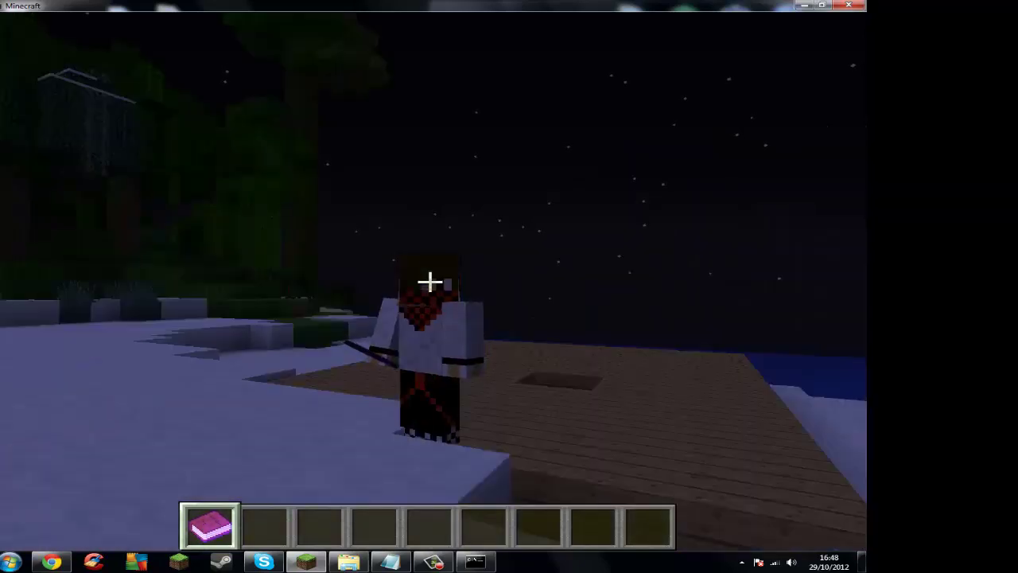